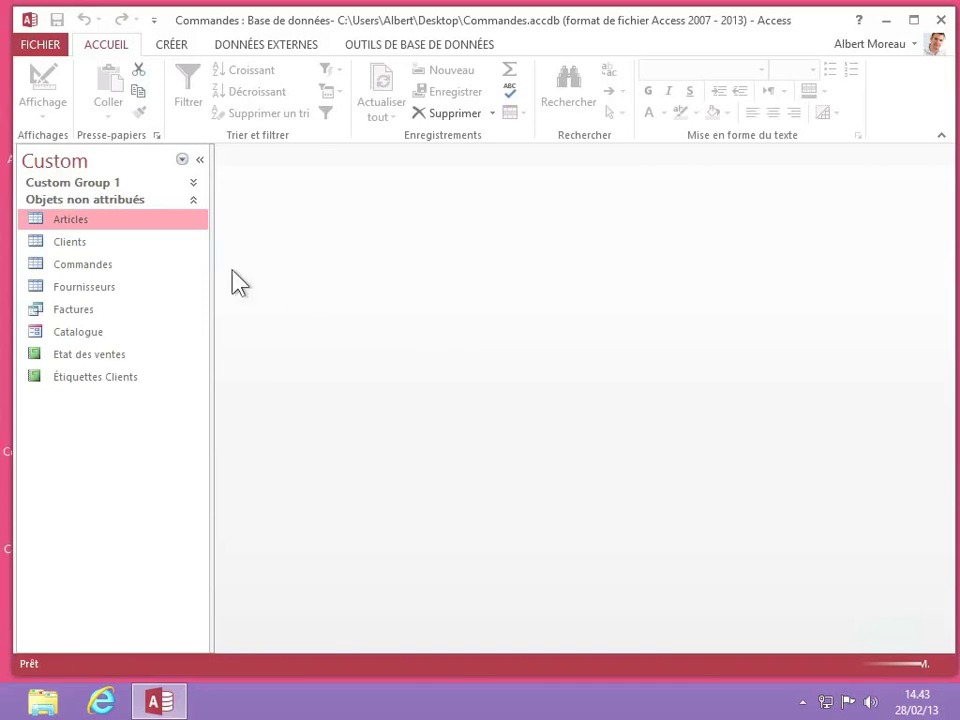
Open the Clients table and display it in Design view to examine its primary key
double_click(66, 243)
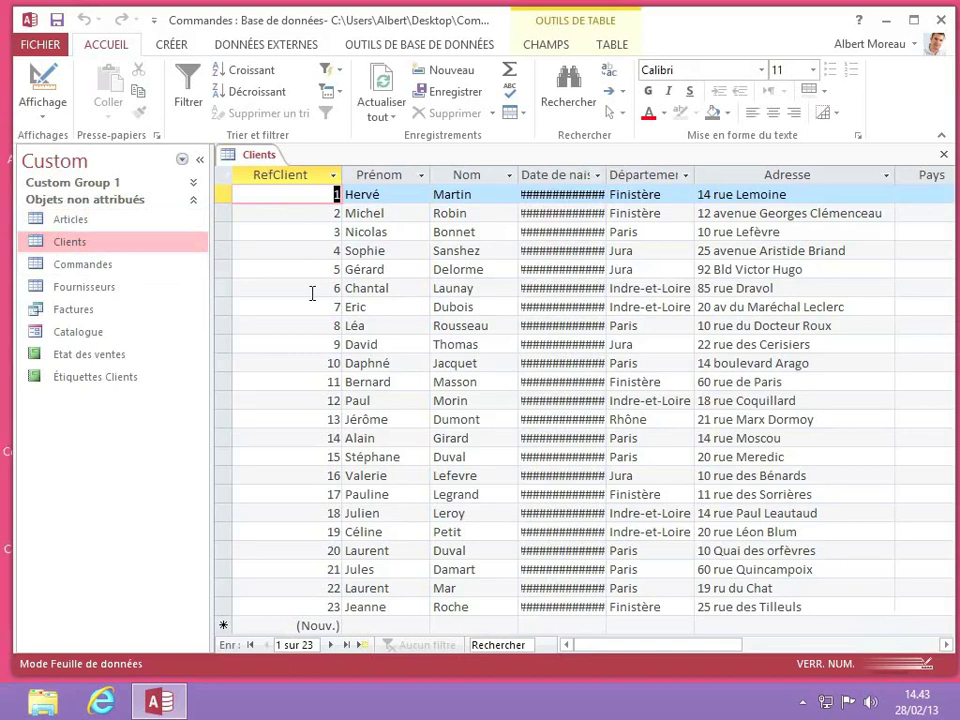
right_click(253, 158)
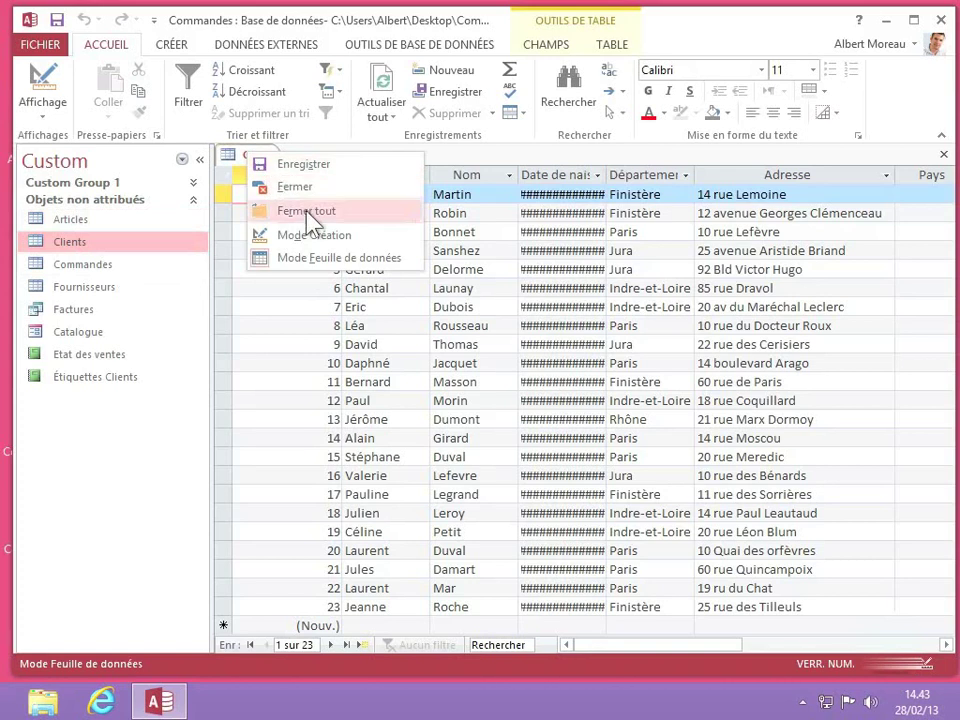
left_click(348, 236)
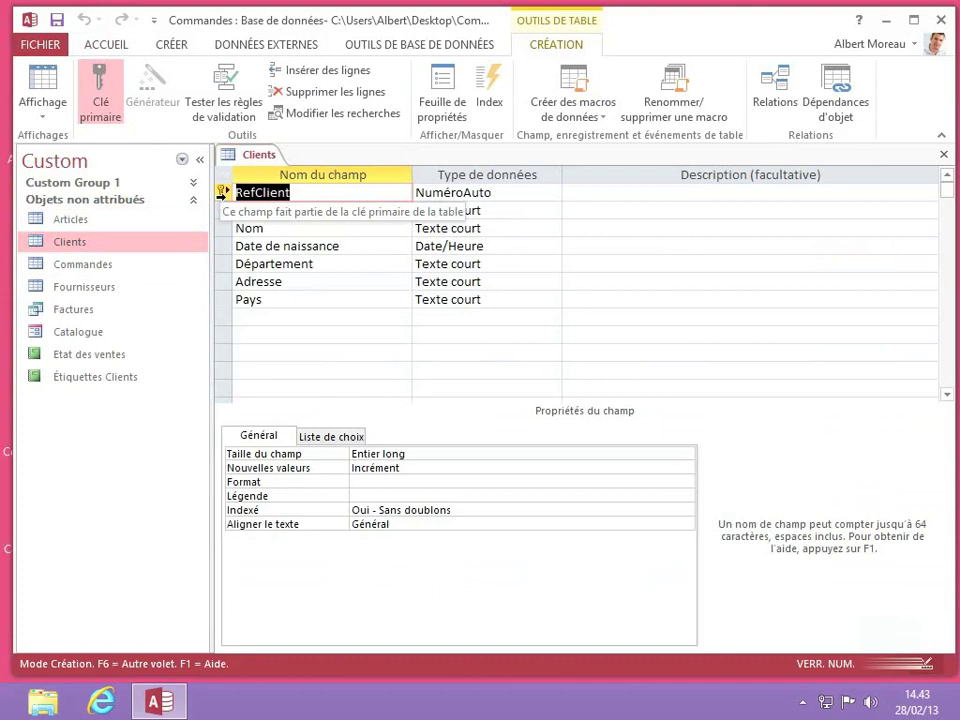
Open the Articles, Commandes and Fournisseurs tables to examine their reference fields, showing Commandes in Design view and finishing on Articles
double_click(60, 226)
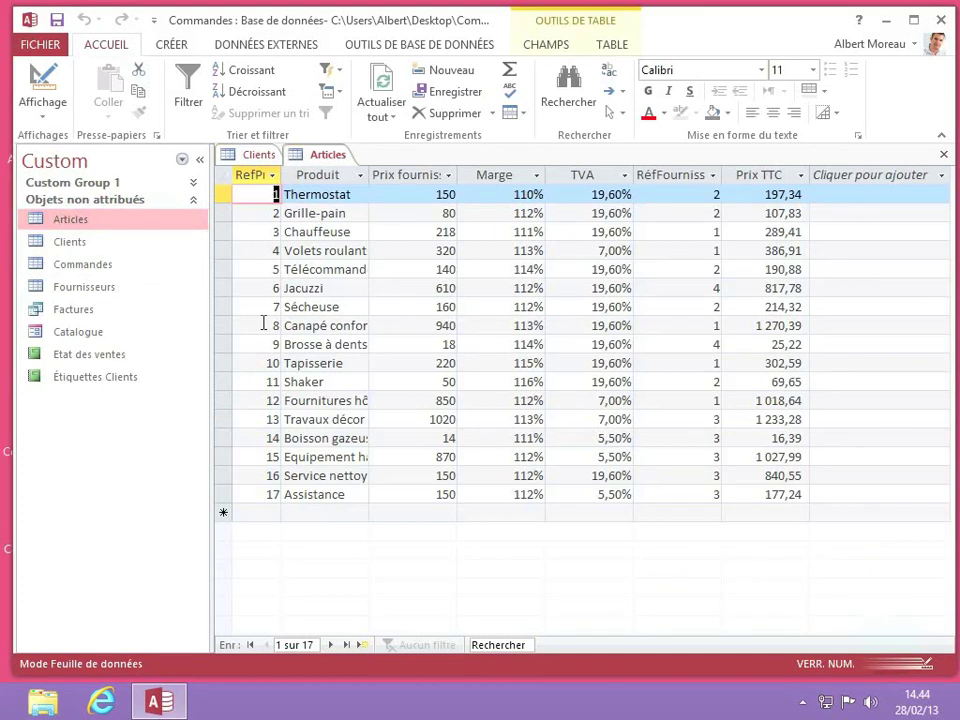
double_click(67, 266)
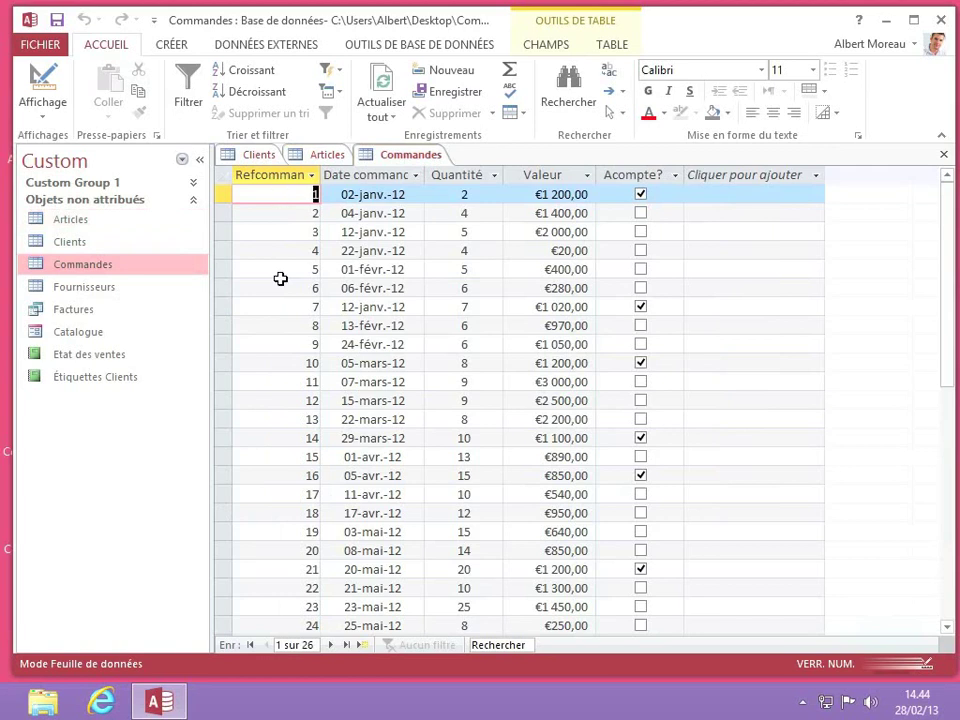
right_click(386, 158)
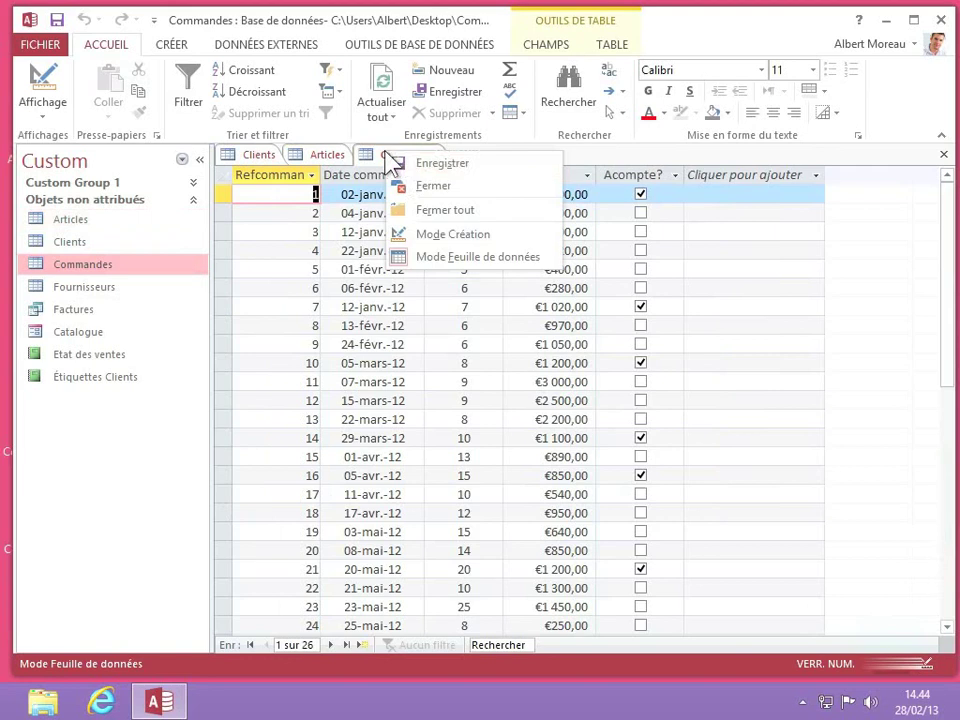
left_click(471, 234)
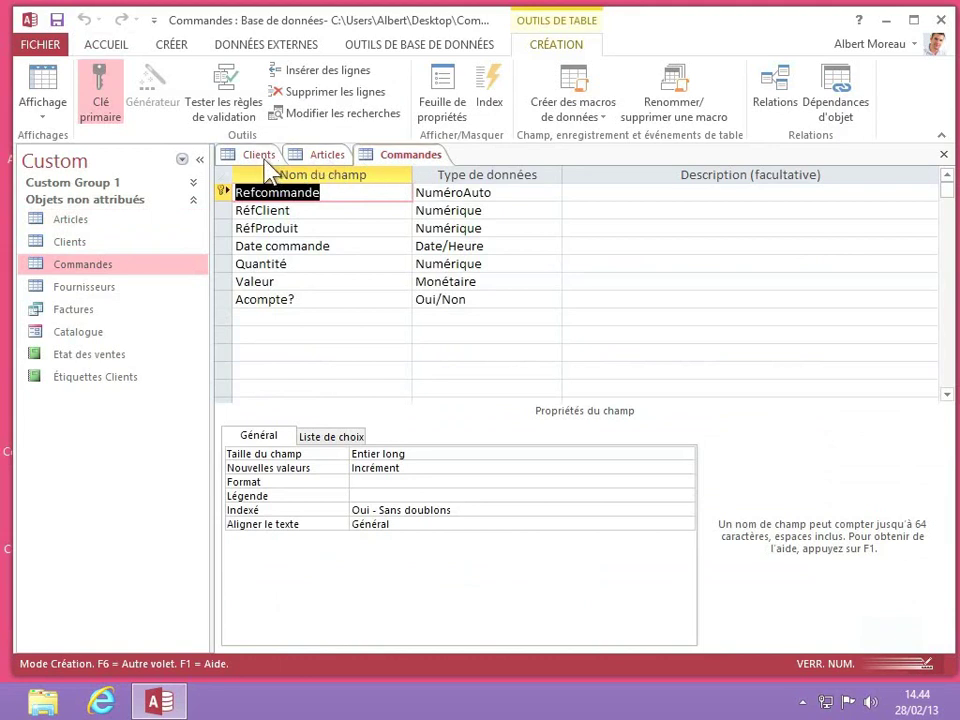
double_click(84, 287)
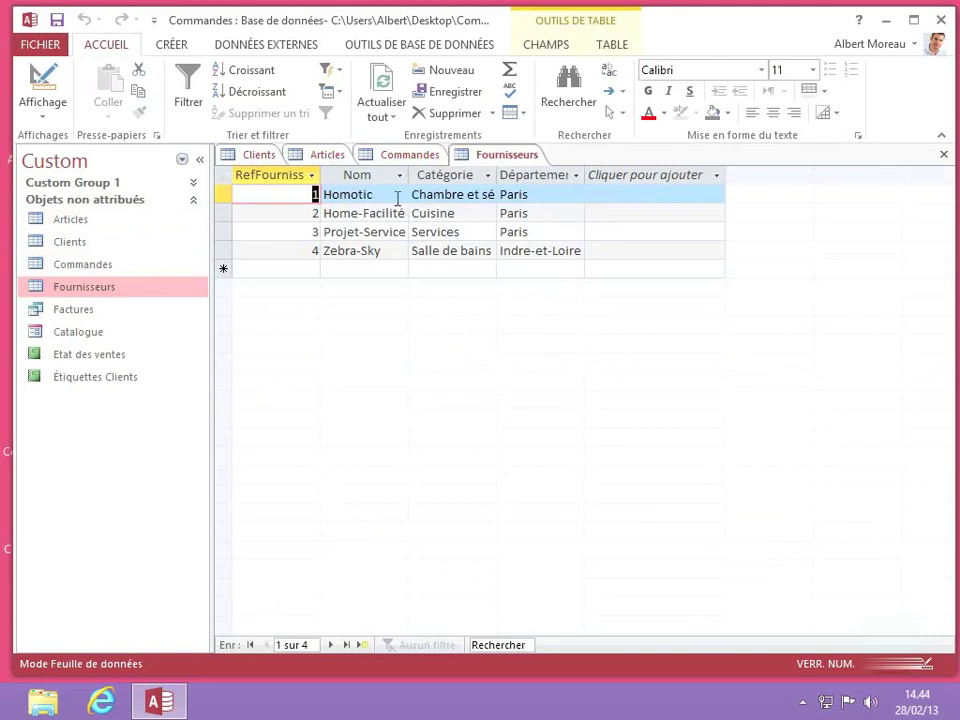
left_click(327, 156)
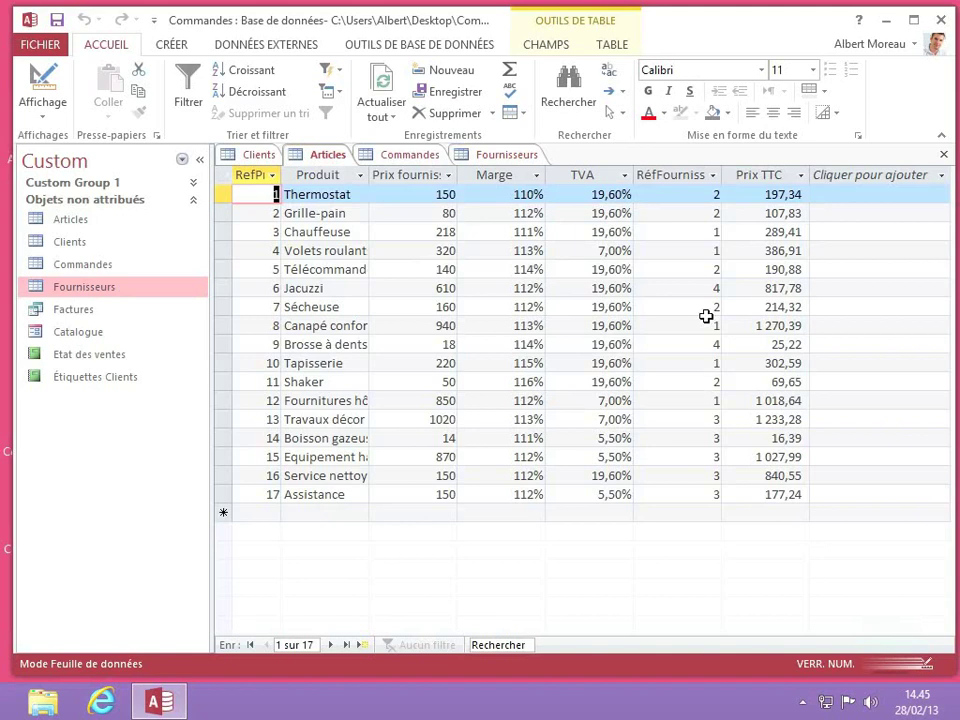
Open the database's Relations window and bring up the list of tables available to add to it
left_click(438, 48)
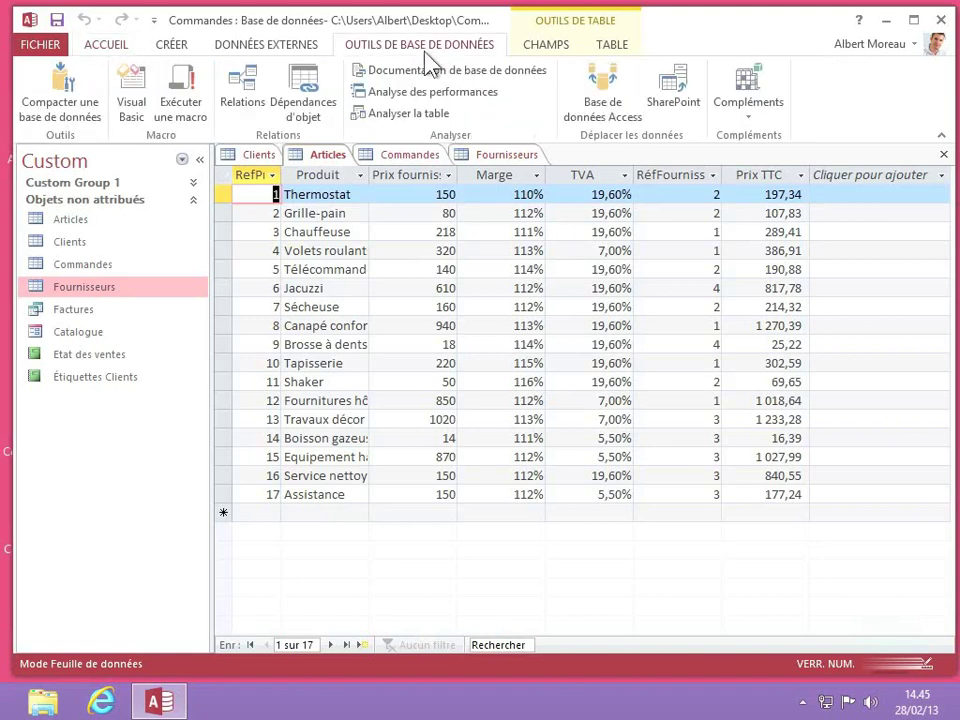
left_click(247, 103)
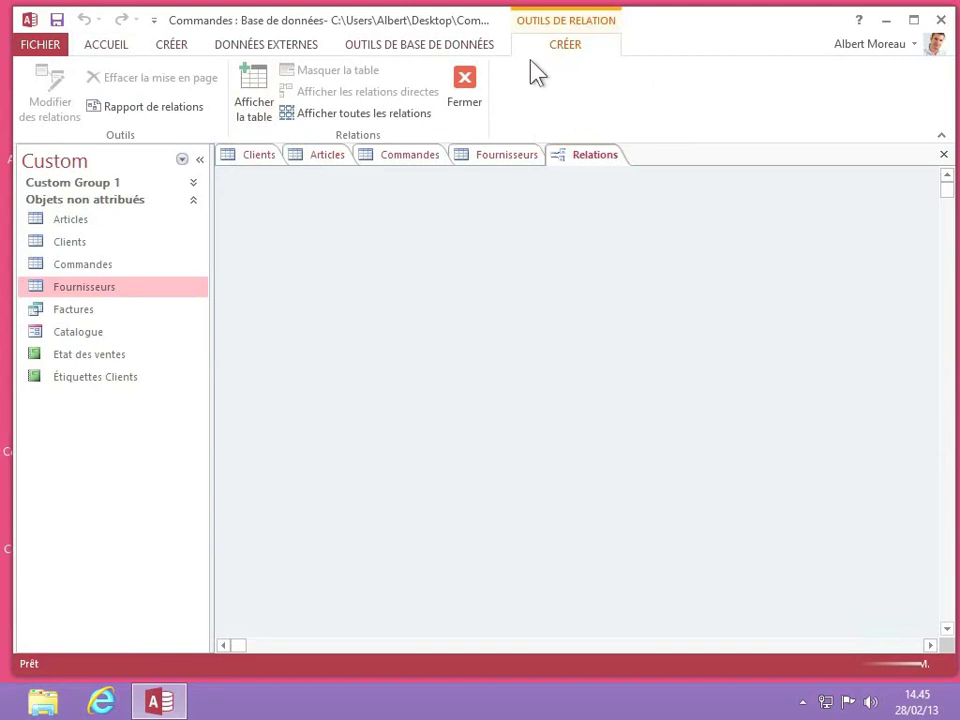
left_click(255, 114)
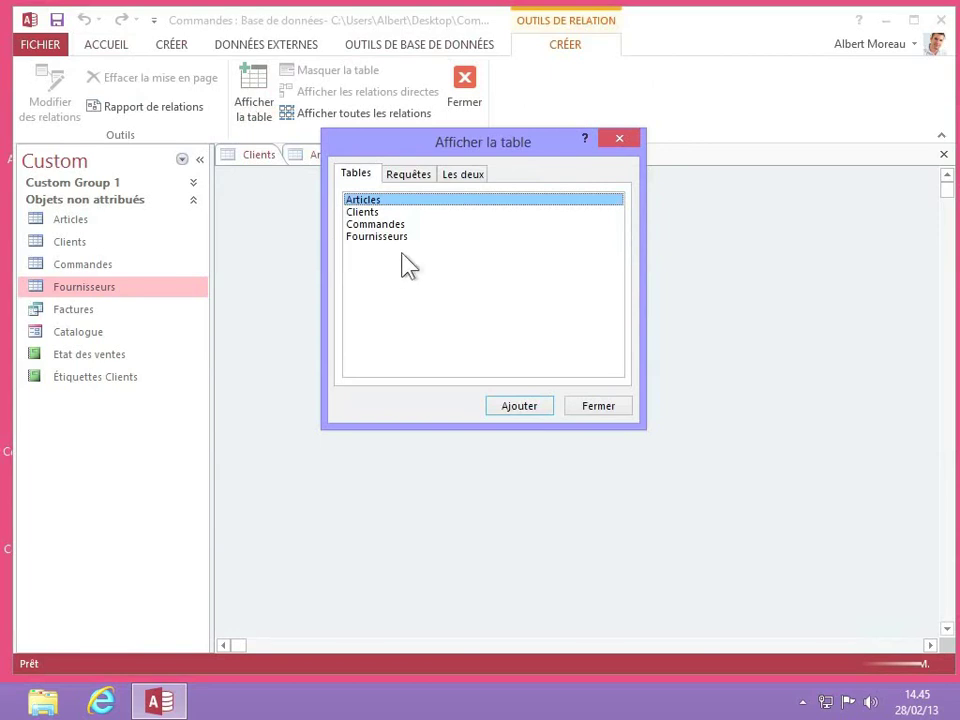
left_click(406, 178)
left_click(463, 177)
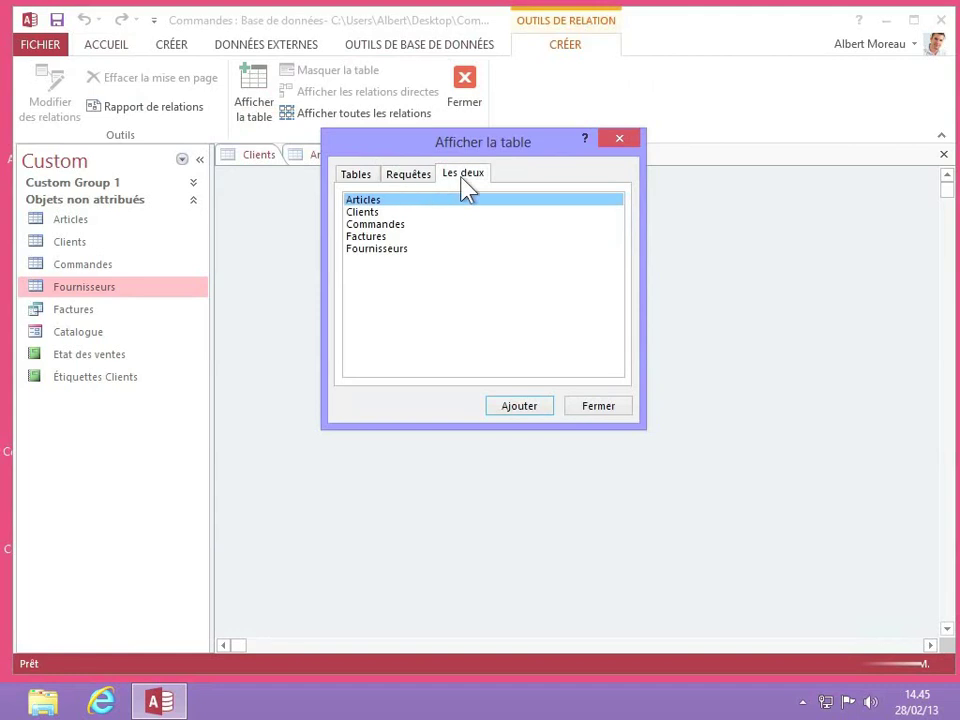
left_click(362, 177)
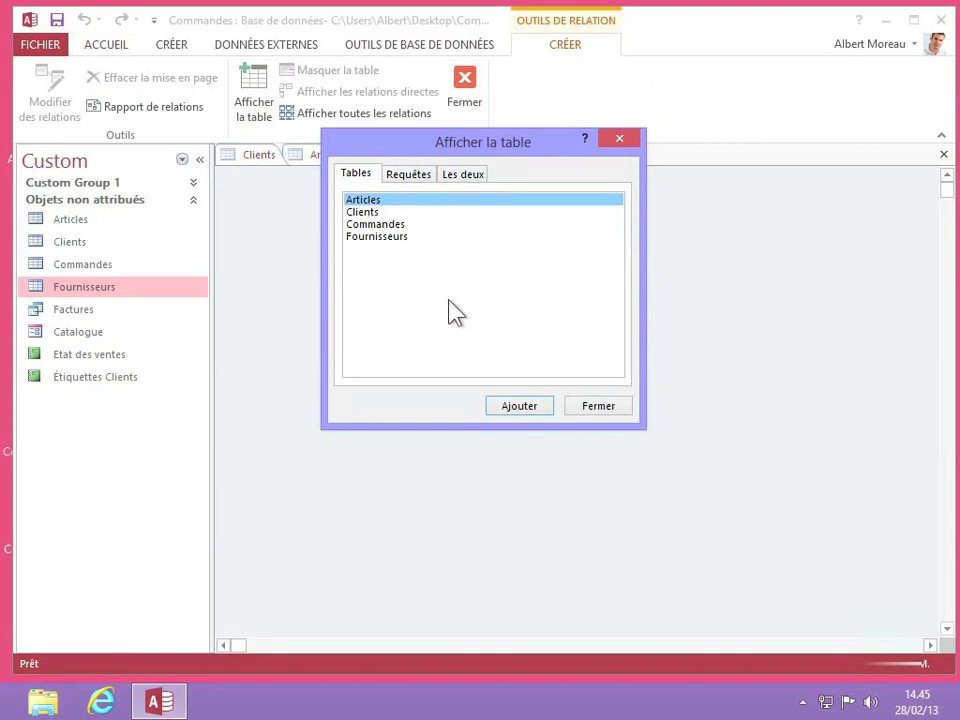
Add the Articles, Clients, Commandes and Fournisseurs tables to the relationships layout and close the table list
left_click(519, 408)
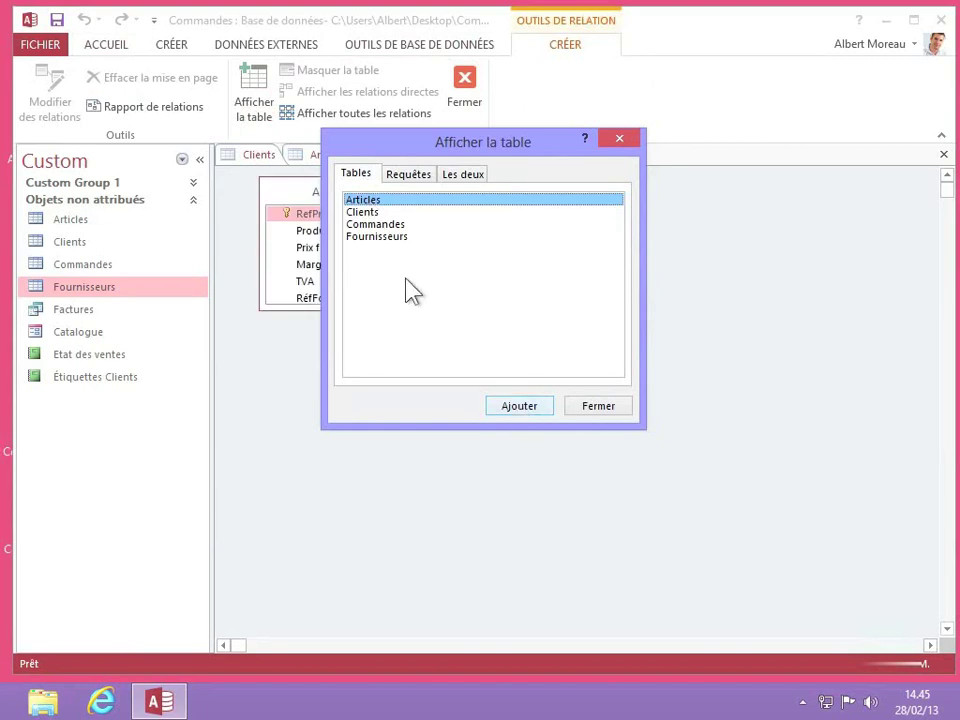
left_click(368, 213)
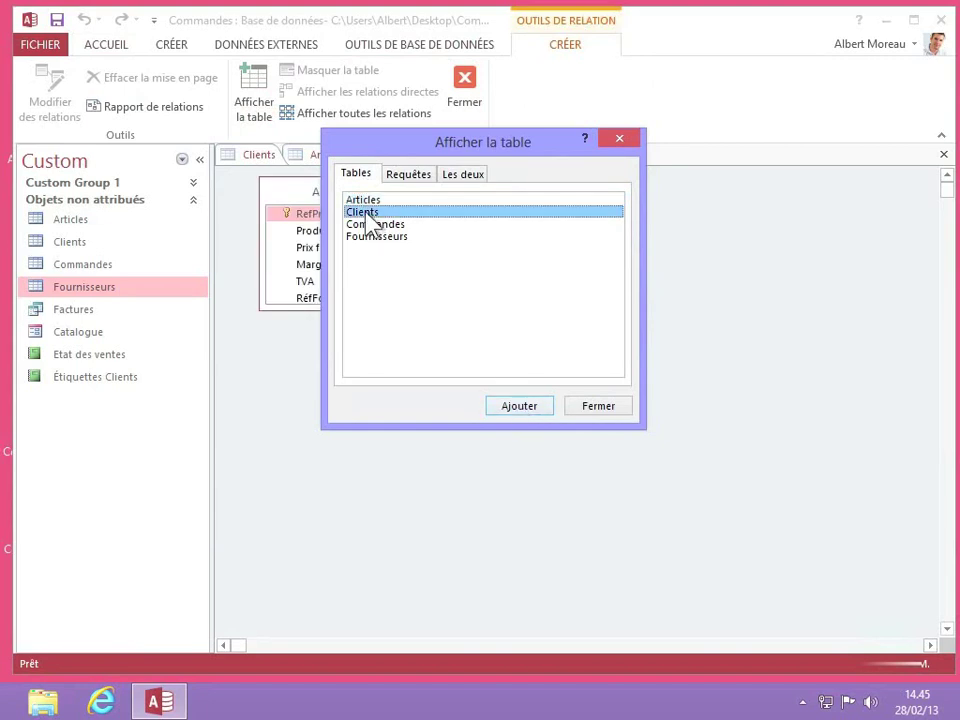
left_click(525, 408)
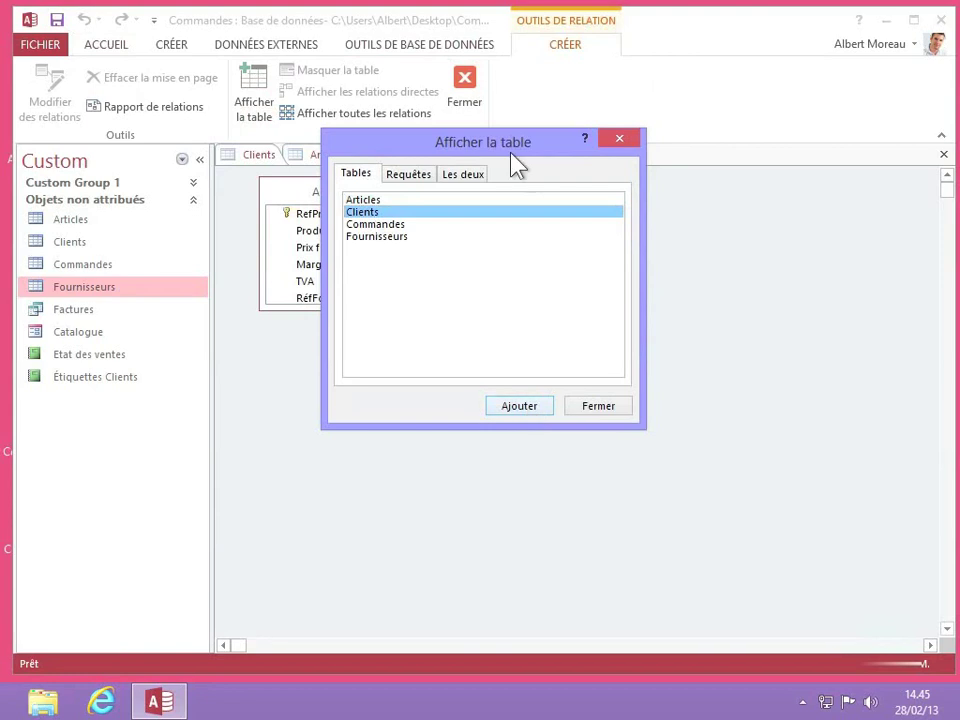
left_click_drag(503, 147, 779, 346)
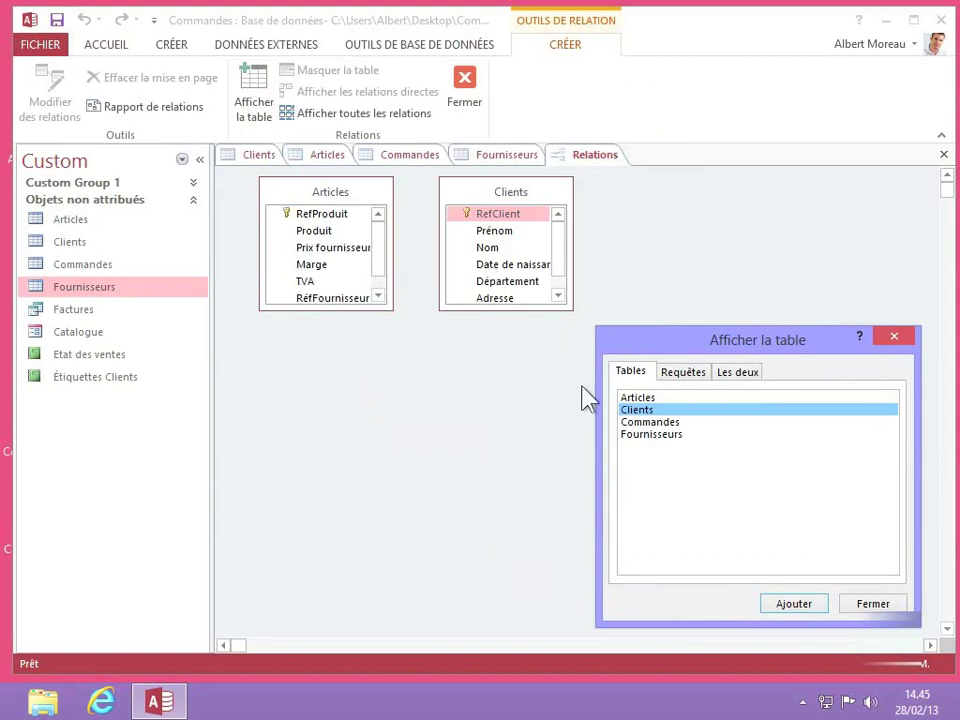
left_click(661, 423)
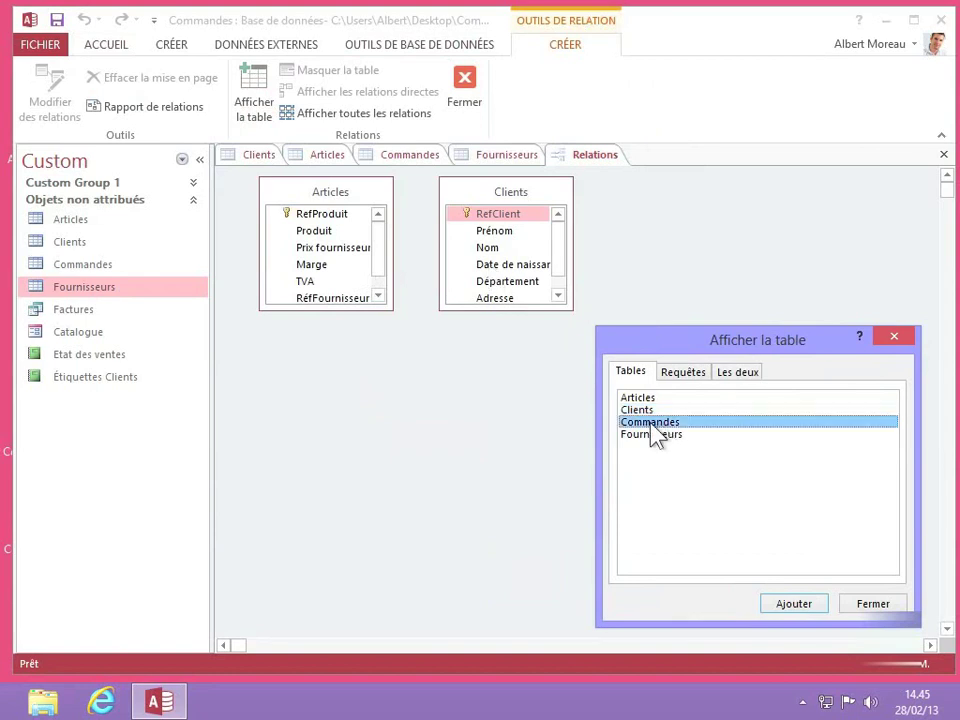
double_click(651, 425)
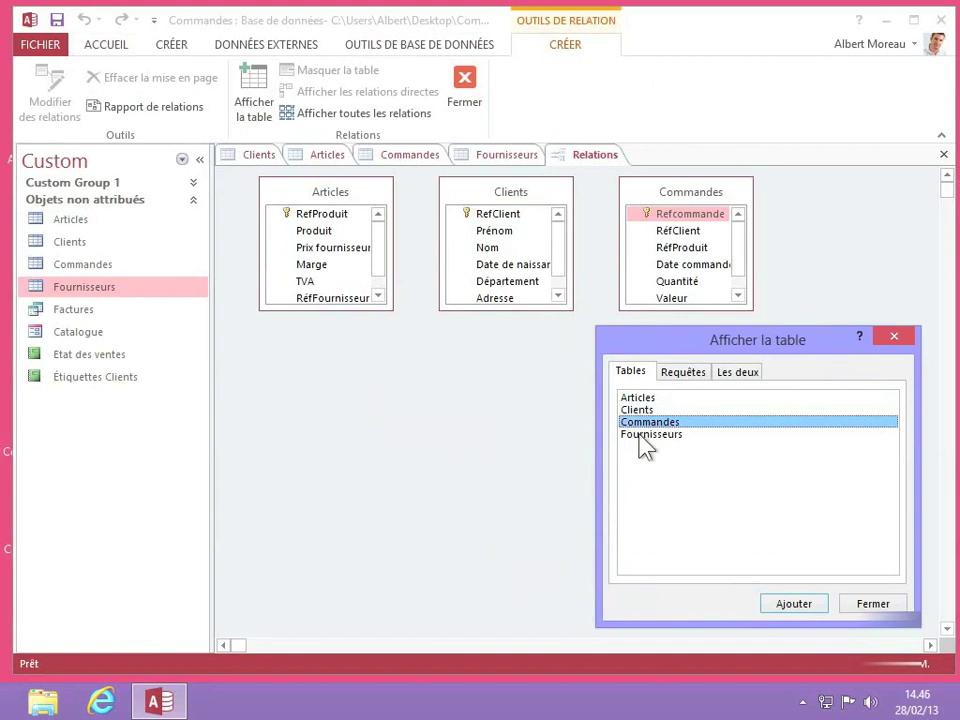
double_click(643, 437)
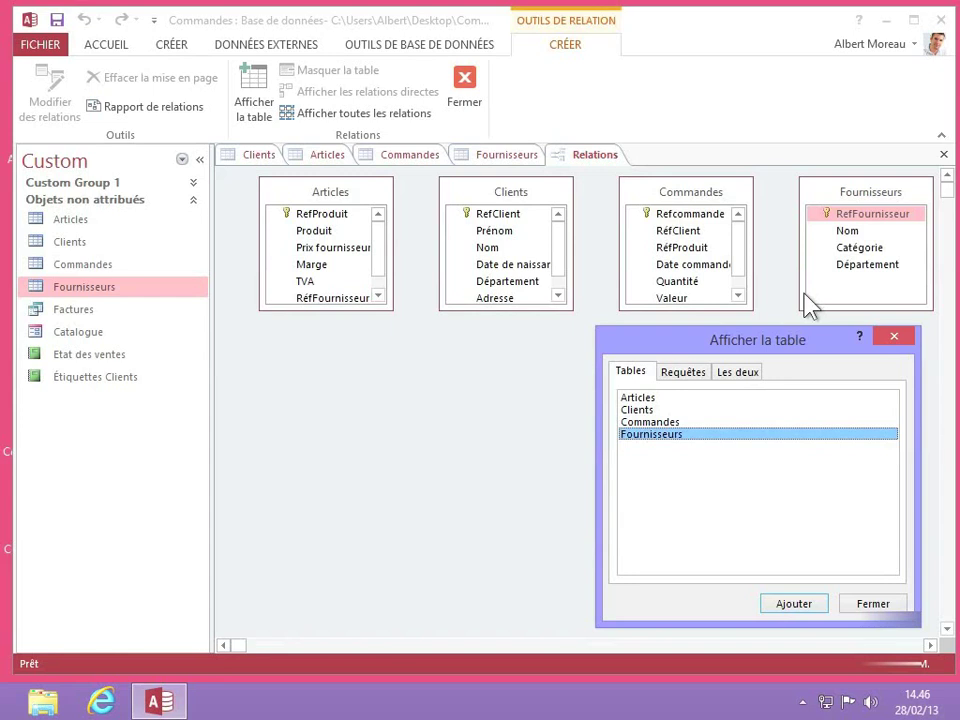
left_click(906, 338)
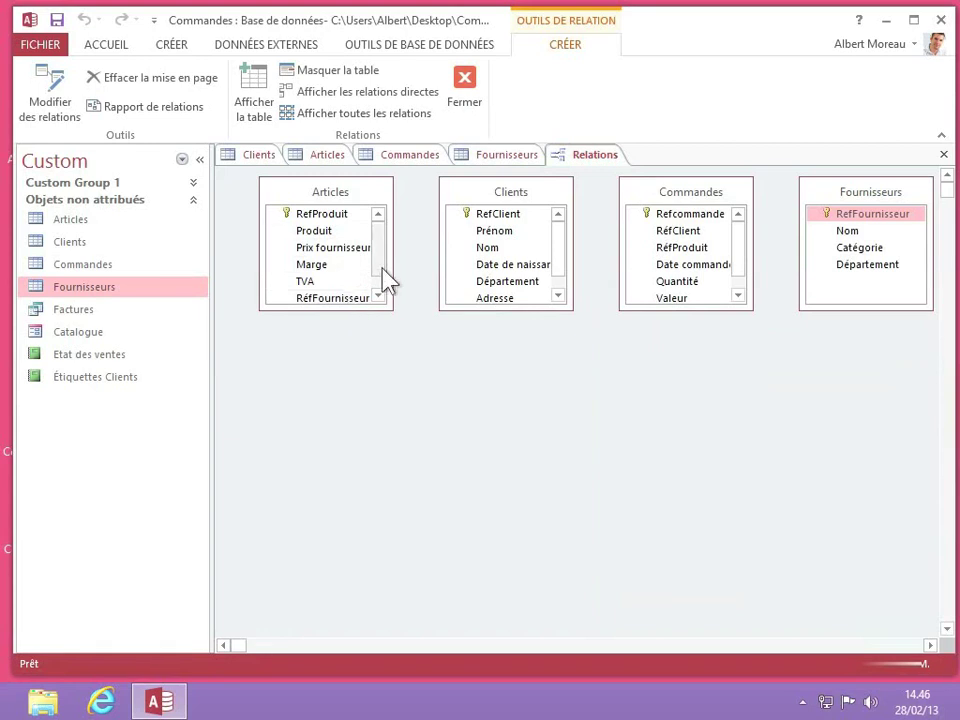
Lengthen the Articles, Clients and Commandes field lists in the layout so that every field fits without scrolling
left_click(378, 296)
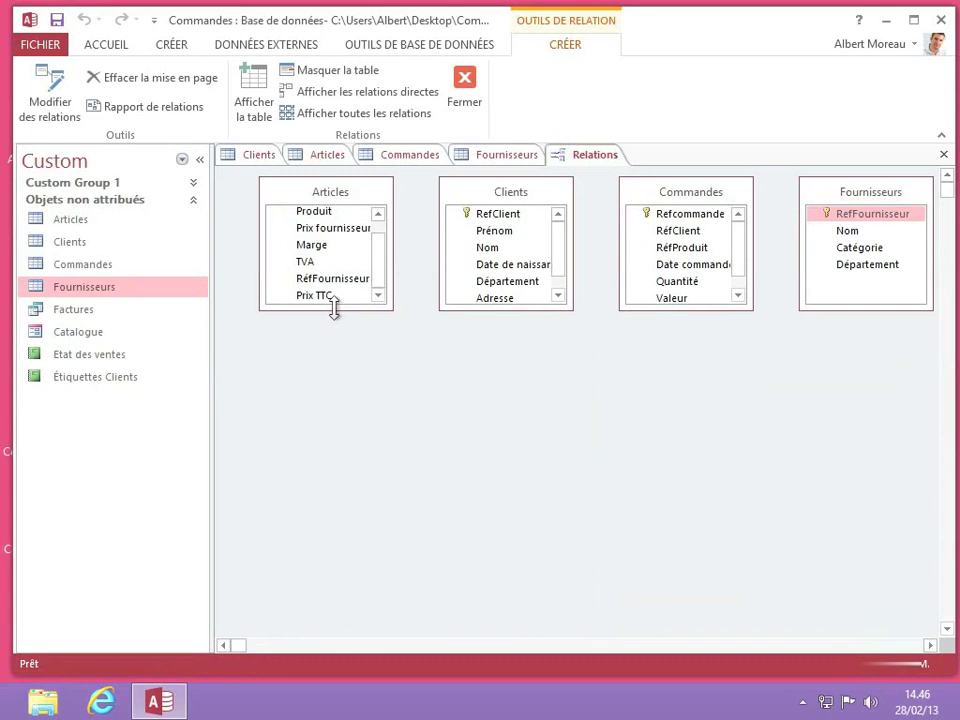
left_click_drag(334, 306, 332, 354)
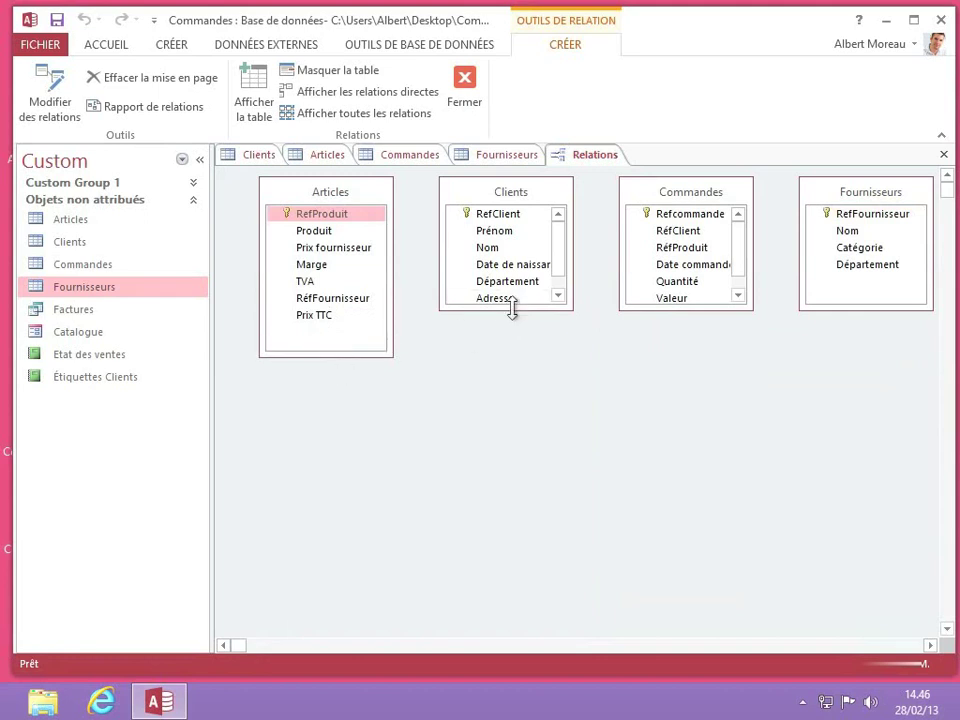
left_click_drag(512, 308, 511, 358)
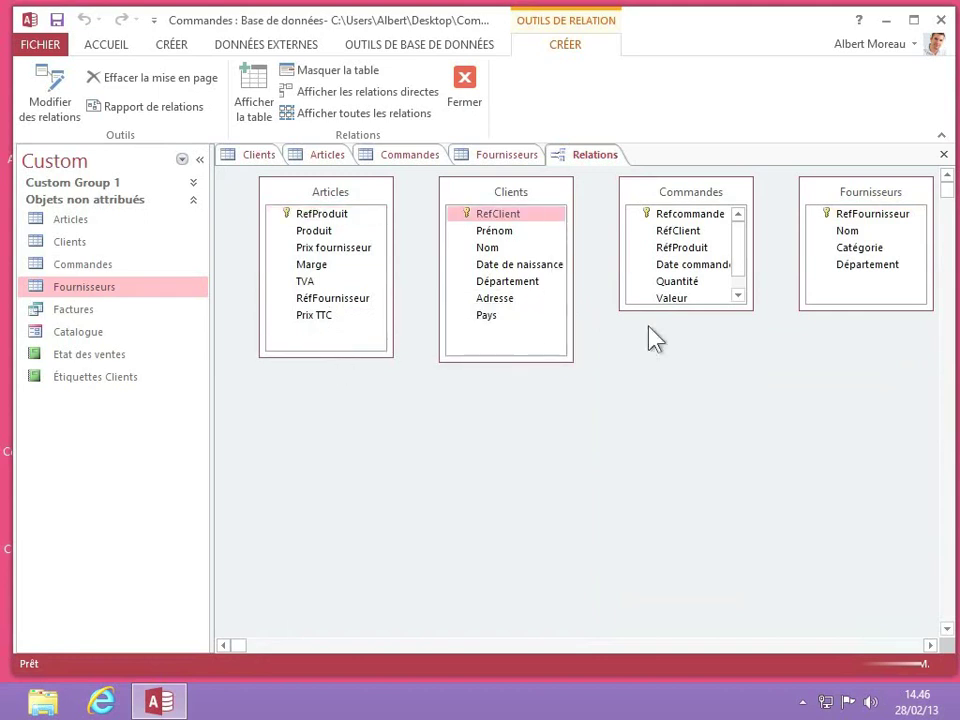
left_click_drag(673, 310, 673, 360)
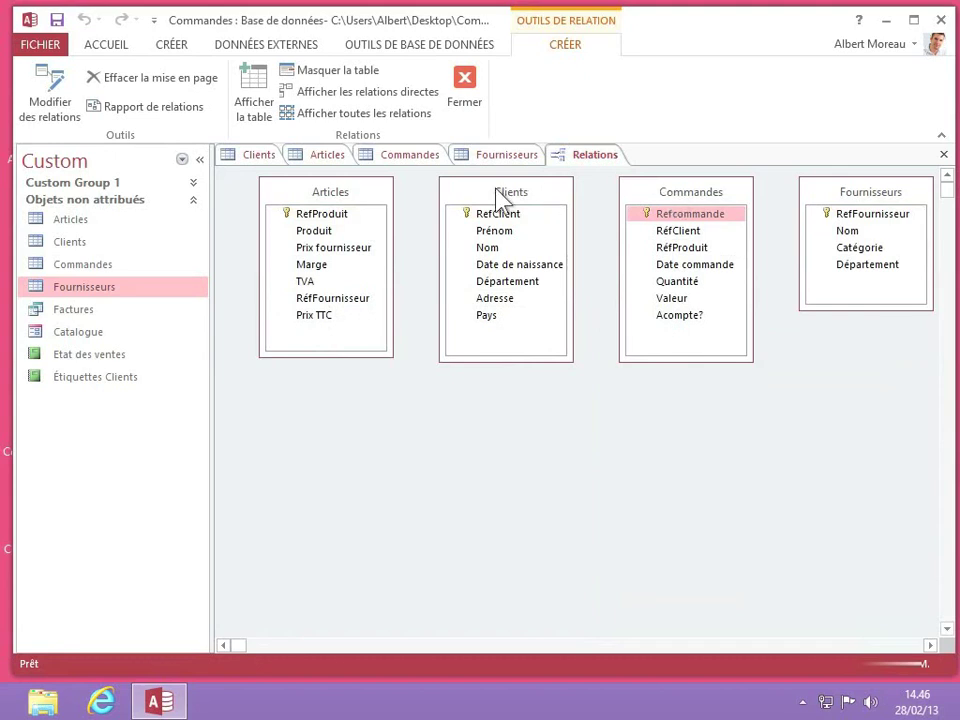
Rearrange the layout with Clients to the lower right of Commandes, Articles to its lower left and Fournisseurs to the lower left of Articles
left_click_drag(500, 197, 854, 349)
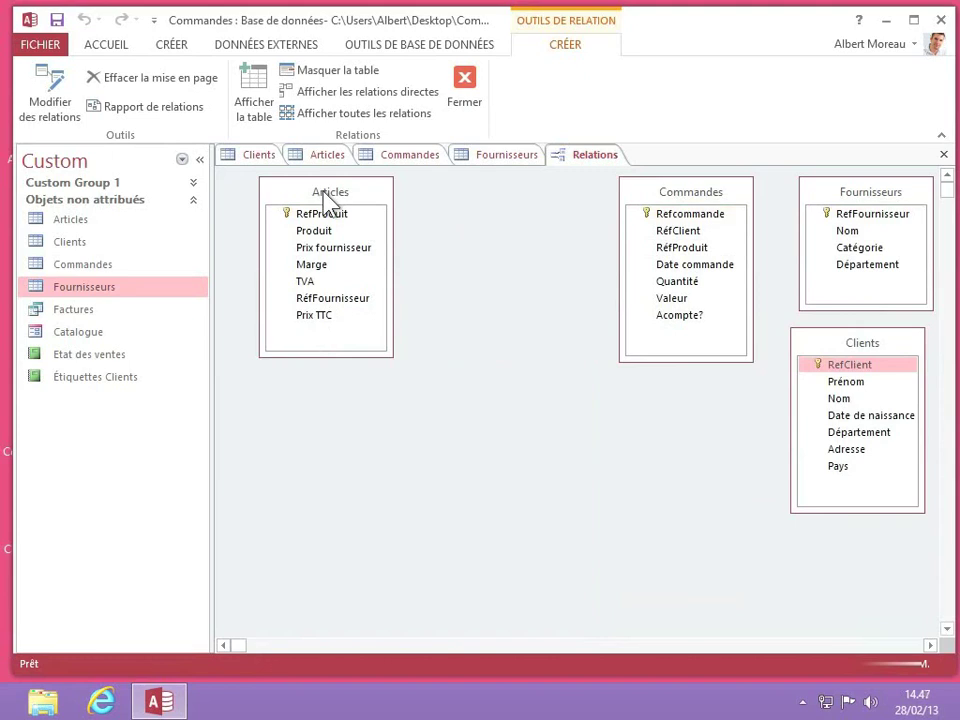
left_click_drag(324, 192, 528, 328)
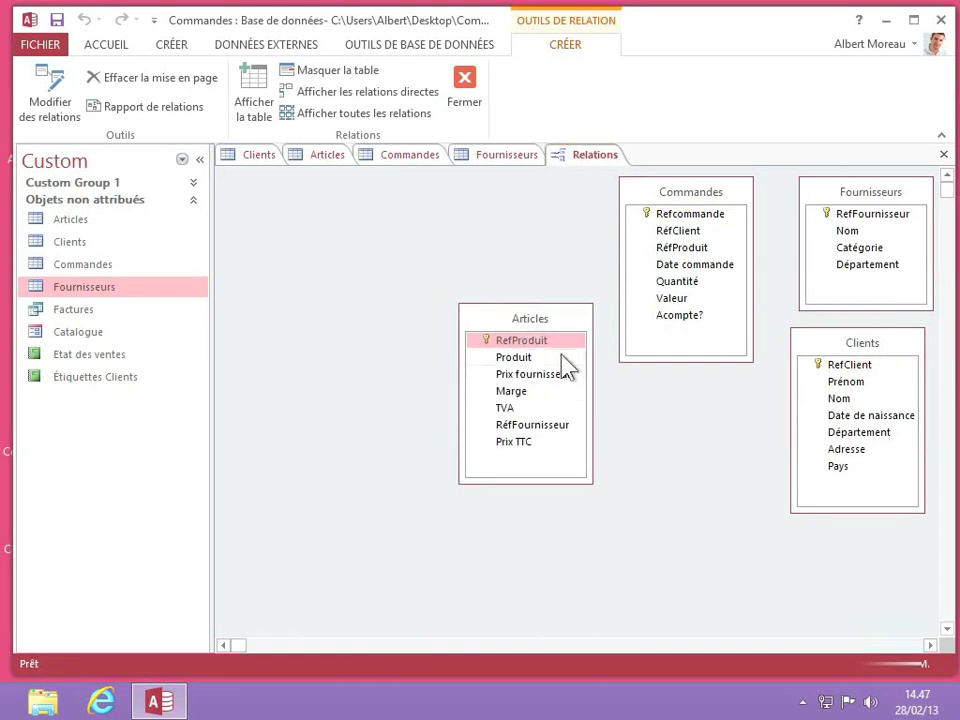
left_click_drag(873, 198, 347, 472)
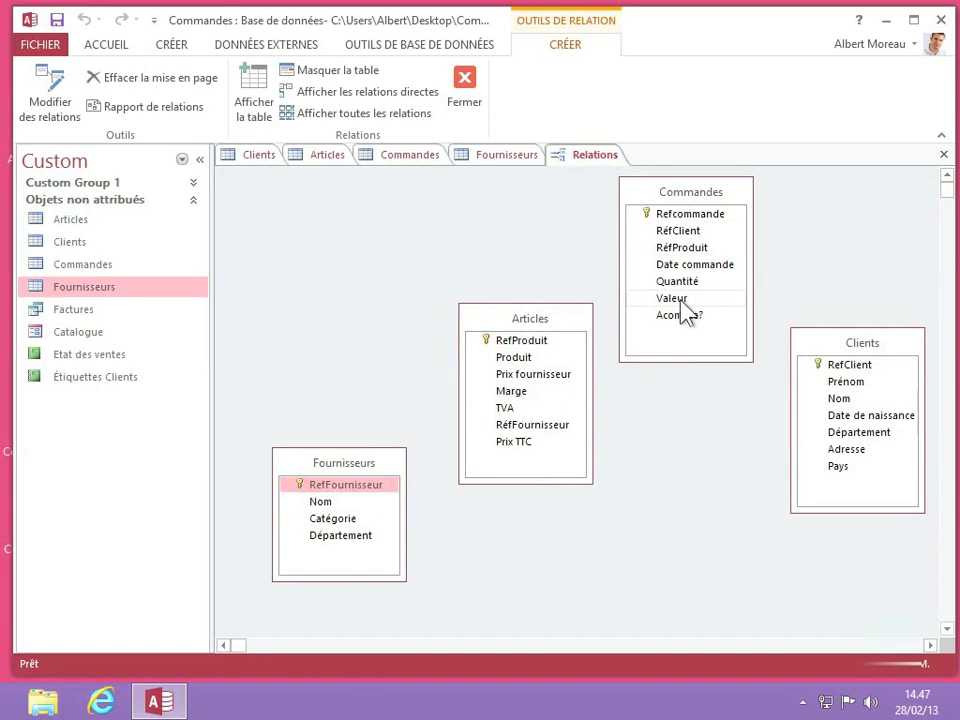
left_click_drag(555, 328, 534, 319)
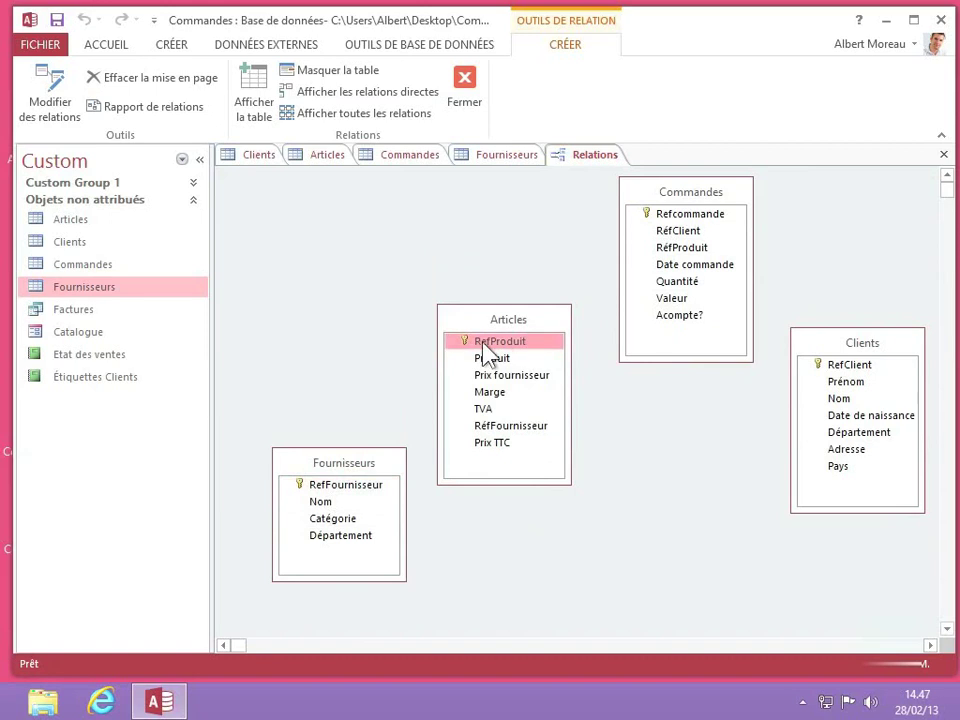
Create relationships from RefProduit in Articles to RéfProduit in Commandes, and between RéfClient in Commandes and RefClient in Clients
left_click_drag(483, 344, 691, 254)
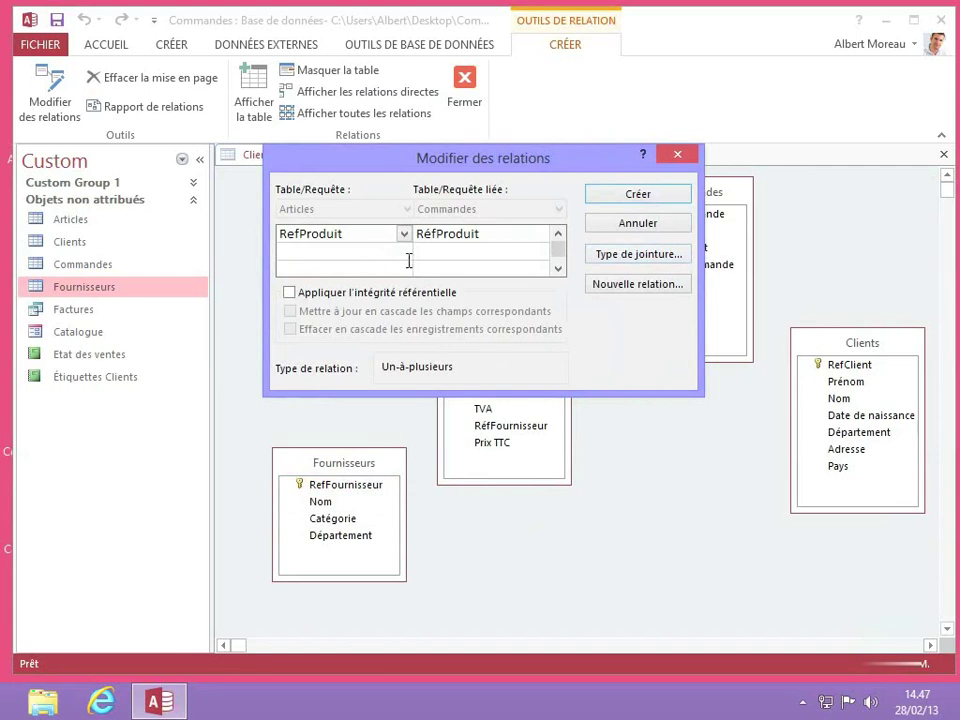
left_click(636, 200)
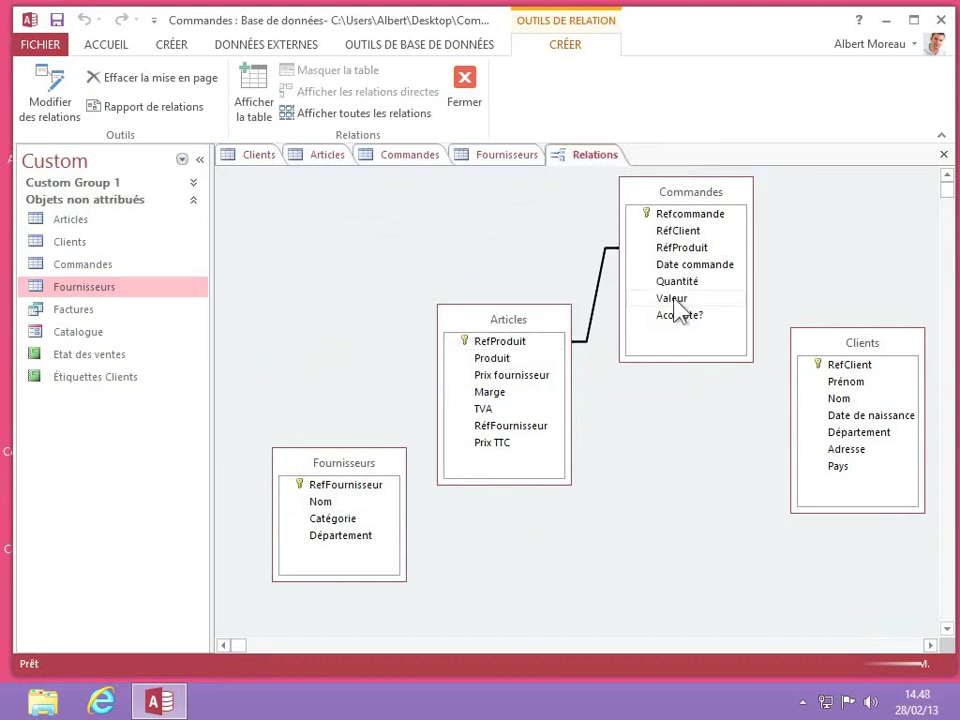
left_click_drag(676, 232, 843, 372)
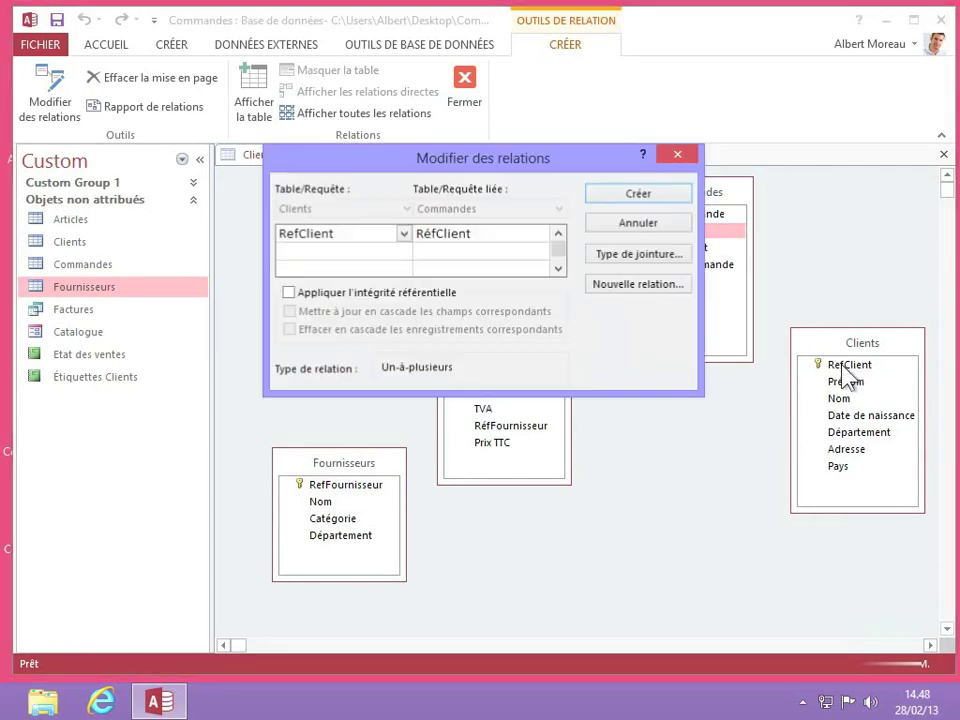
left_click(633, 197)
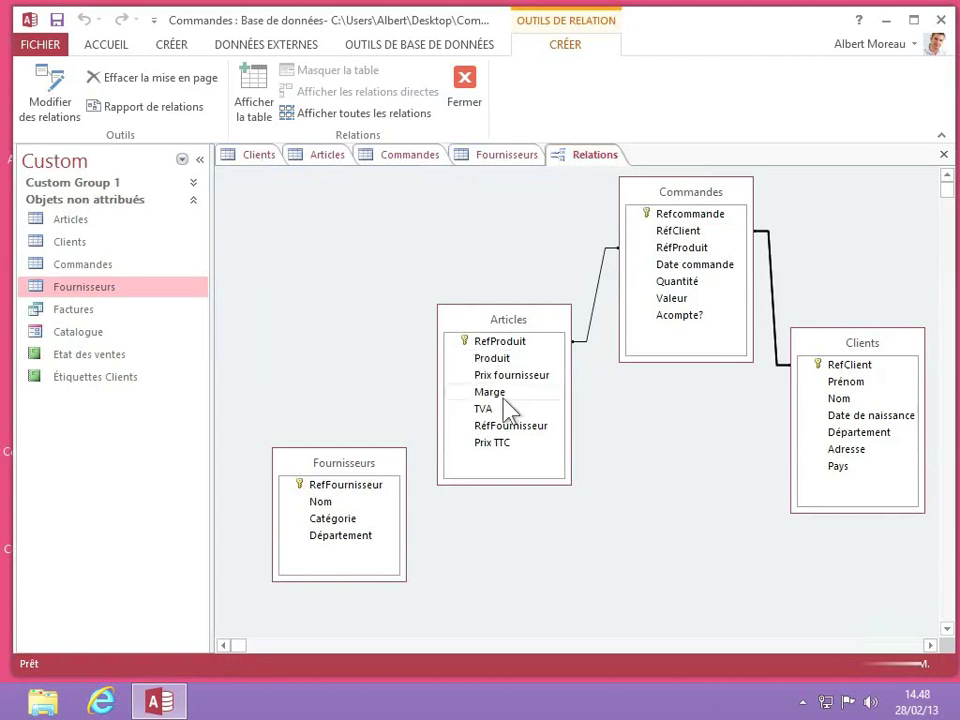
Create a relationship from RéfFournisseur in Articles to RefFournisseur in Fournisseurs and save the relationships layout
left_click_drag(498, 427, 333, 490)
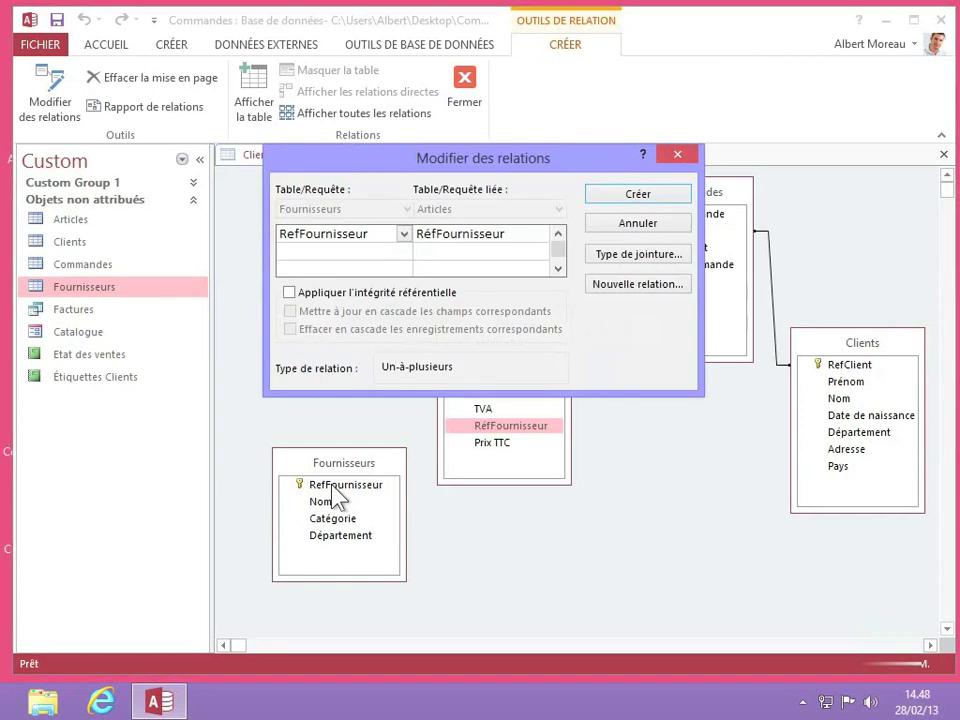
left_click(609, 199)
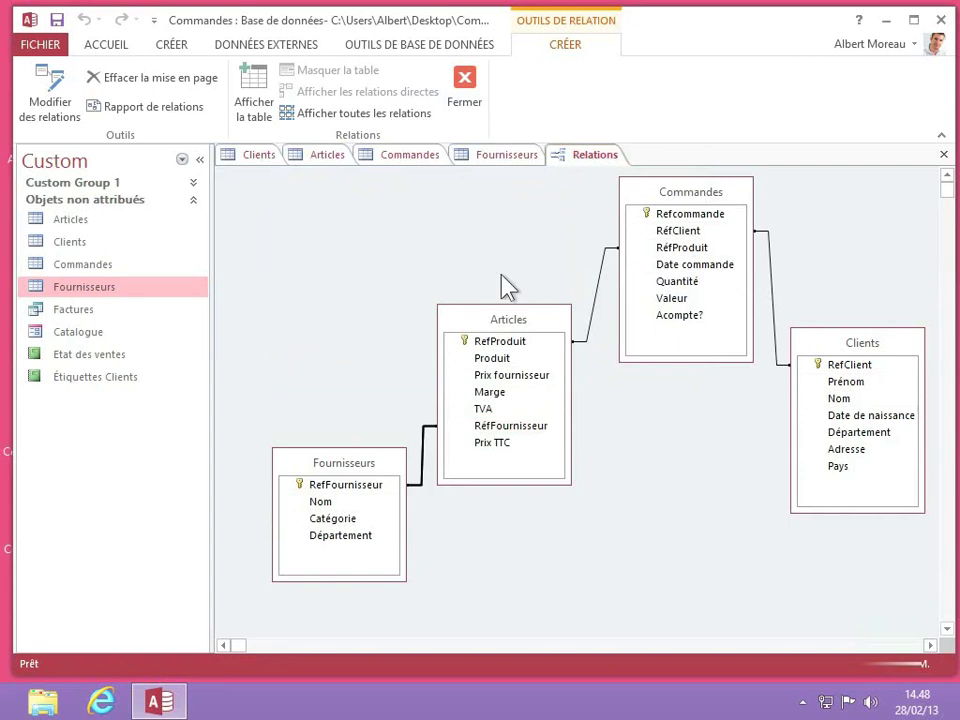
left_click(58, 28)
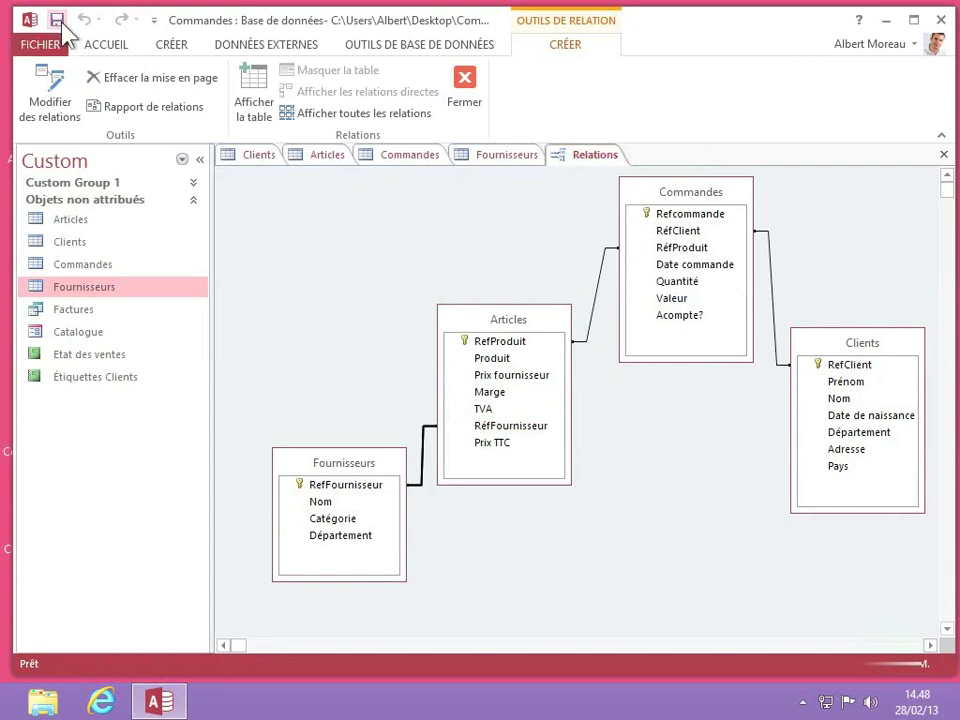
Close the relationships layout and all the open tables
right_click(590, 160)
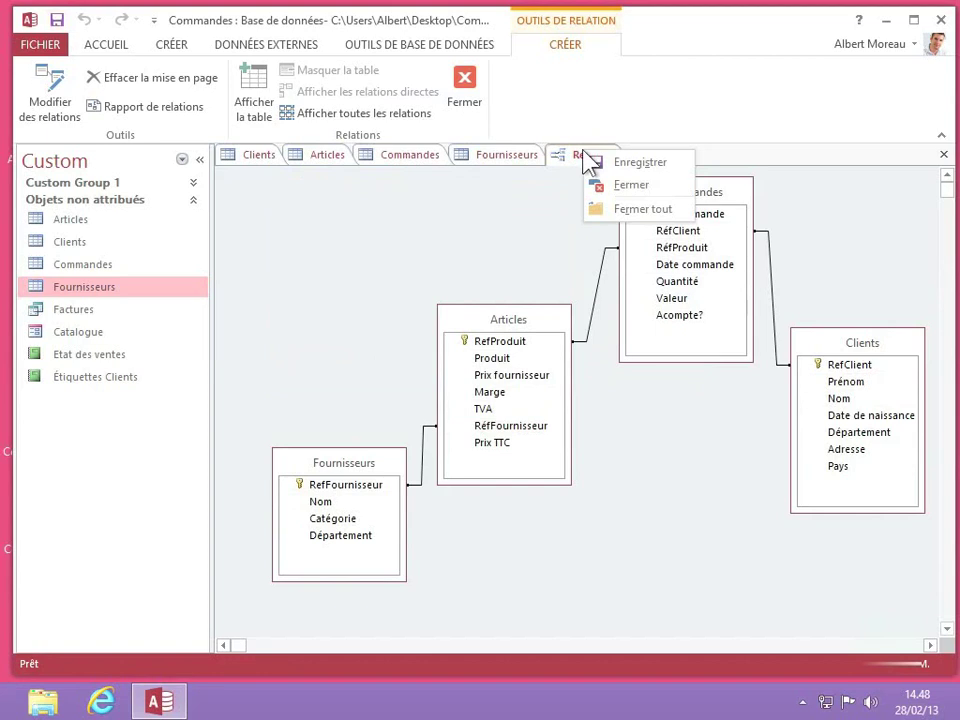
left_click(632, 186)
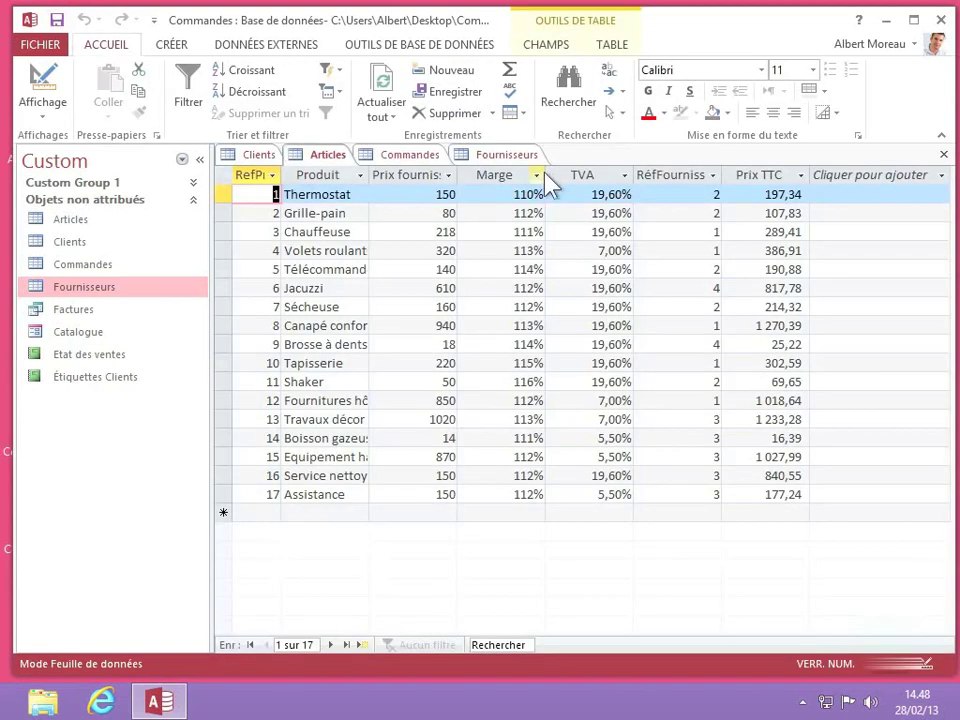
right_click(499, 160)
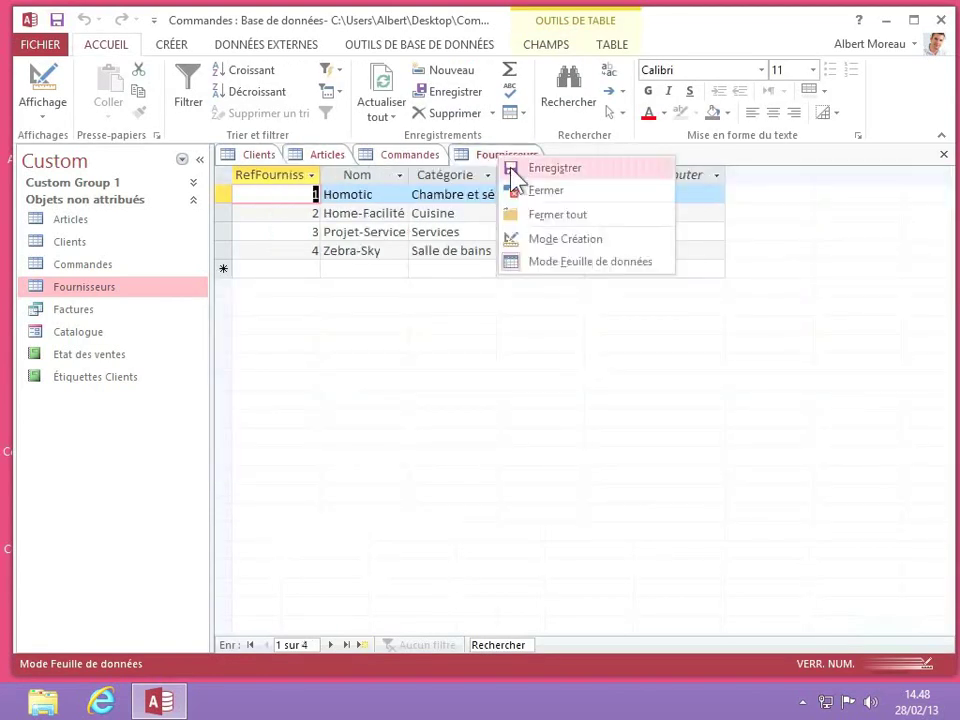
left_click(541, 214)
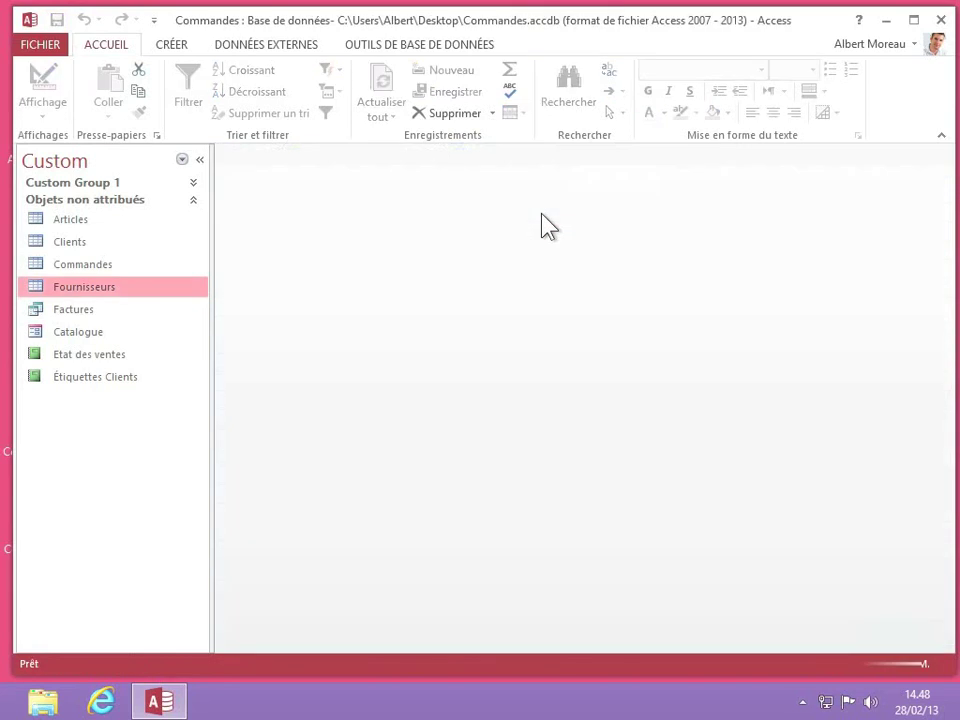
Reopen the Clients table and expand the related orders of the fifth client record
double_click(57, 250)
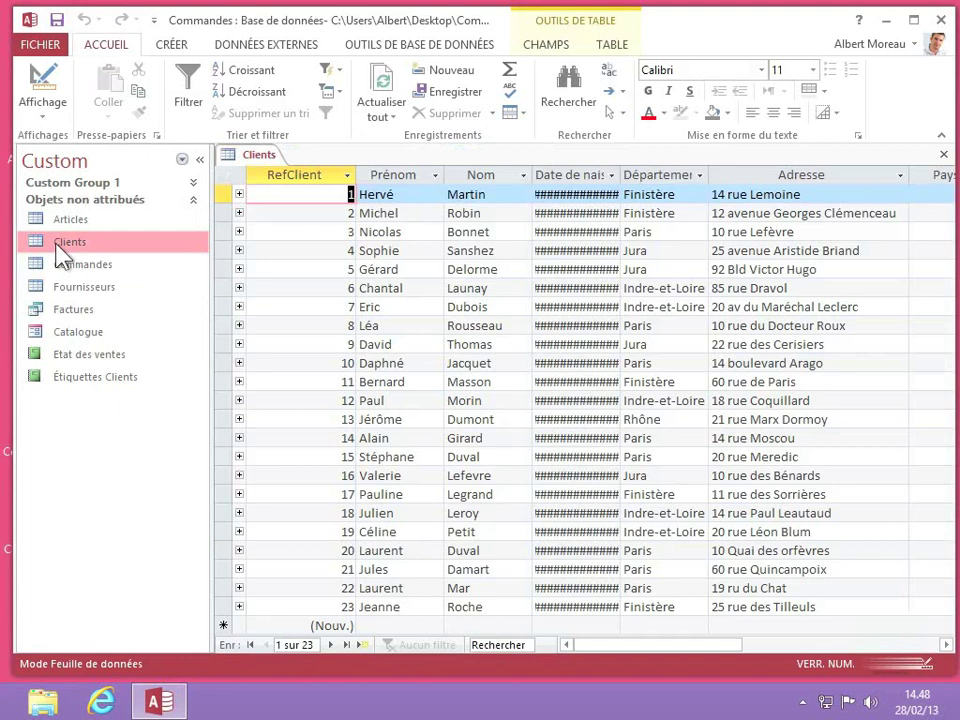
left_click(239, 269)
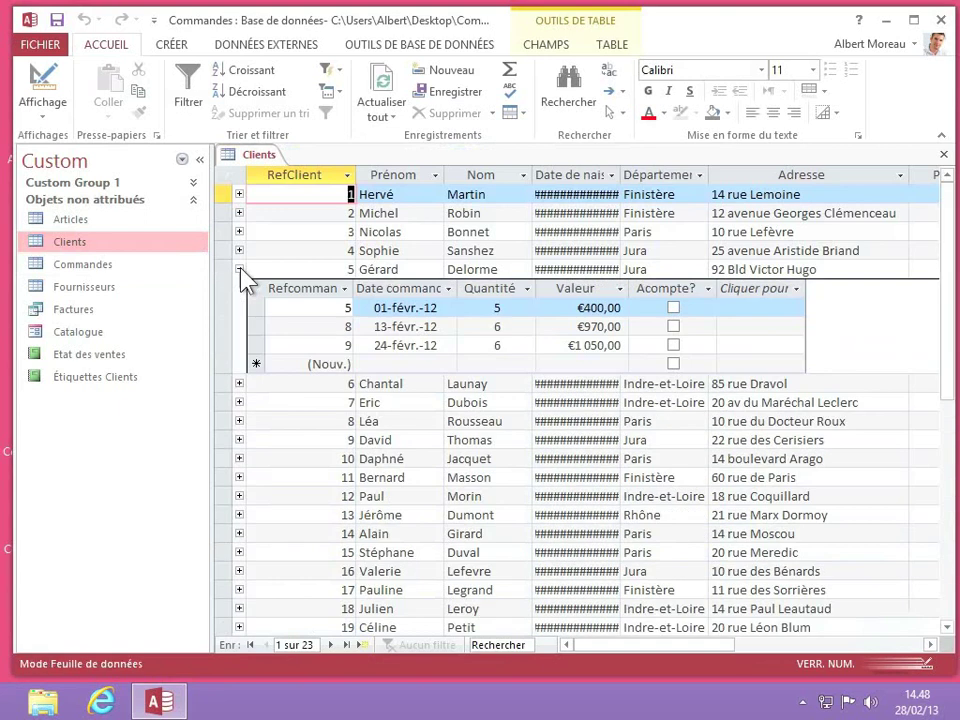